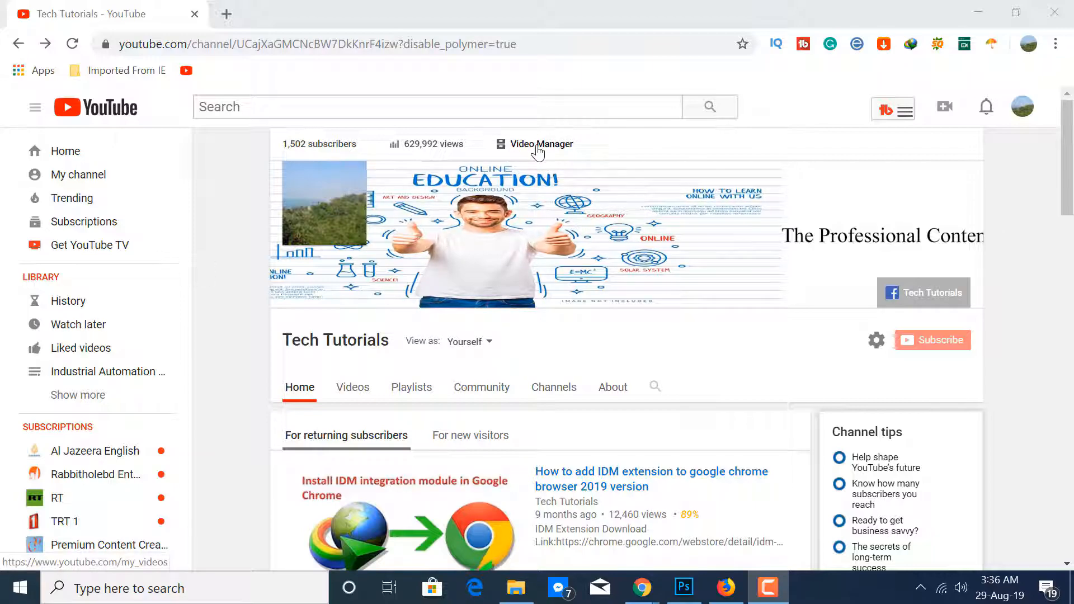
Open the uploaded video "LS PLC Programming Software XGB500 Download & Install" from the channel's video manager in the video editor
left_click(535, 146)
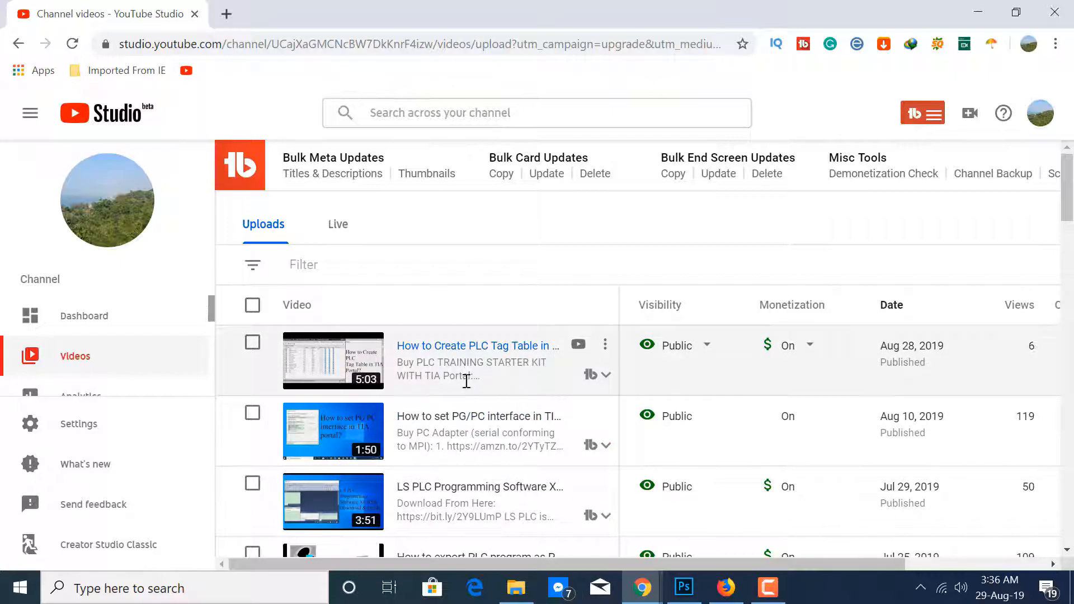
scroll(466, 381, "down", 1)
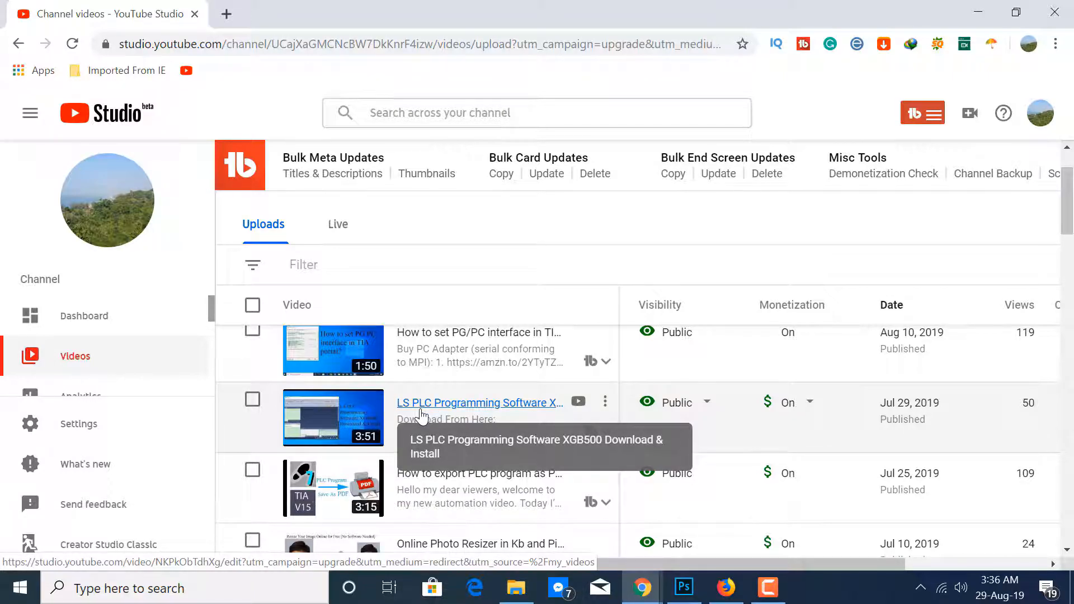
left_click(455, 405)
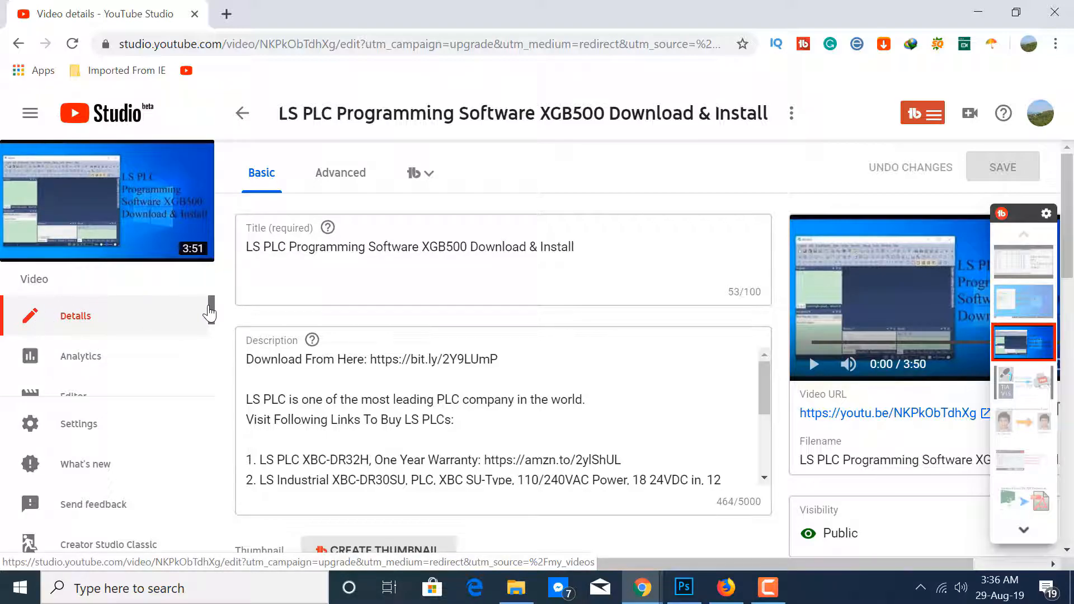
left_click_drag(210, 312, 210, 321)
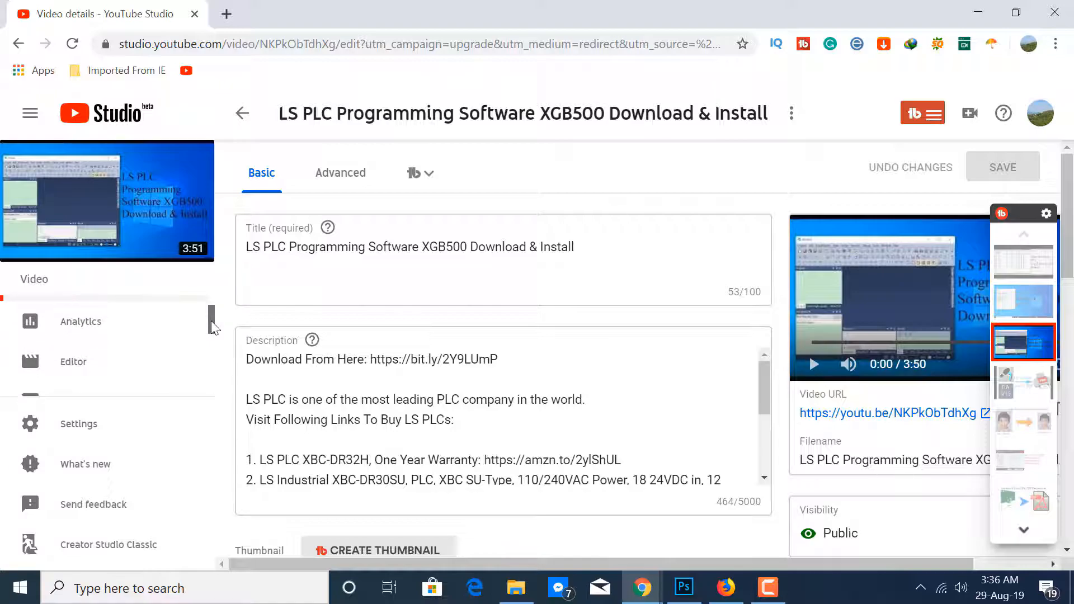
left_click(71, 368)
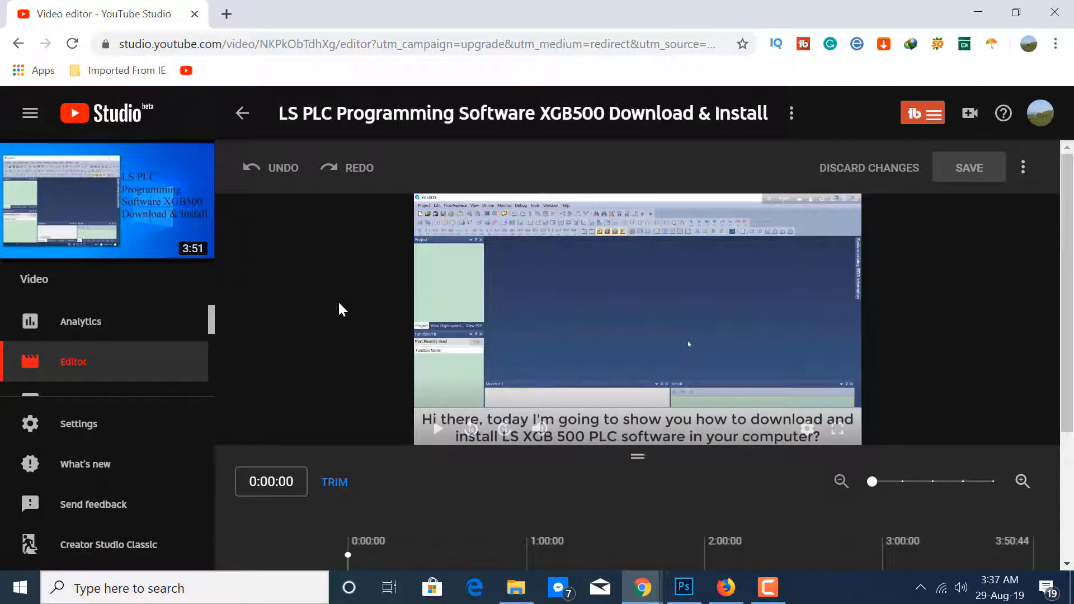
Add an end screen to the video using the Blank template
scroll(504, 380, "down", 3)
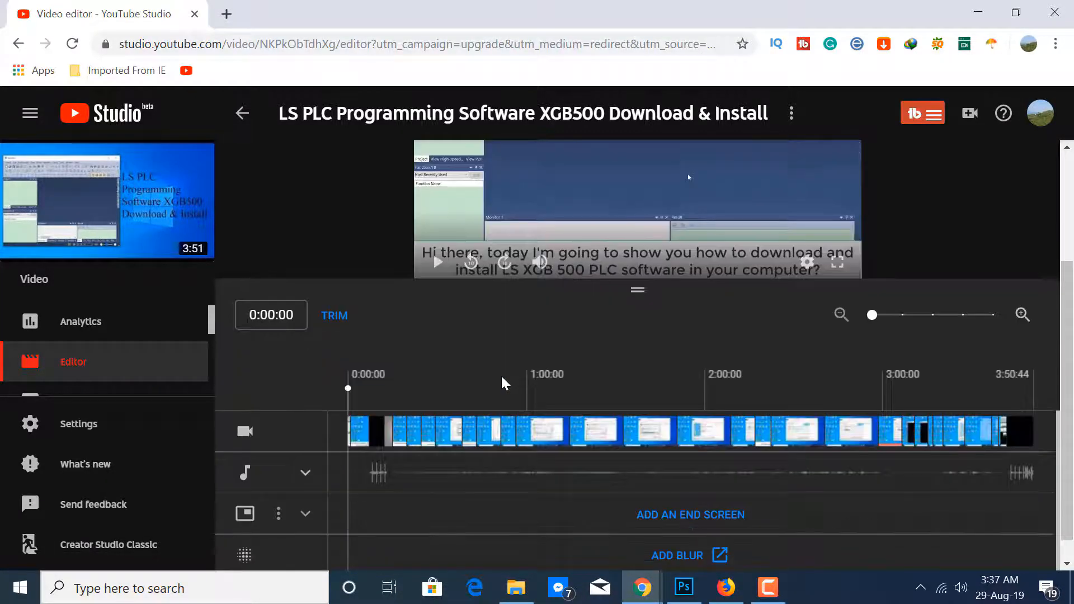
scroll(487, 381, "down", 1)
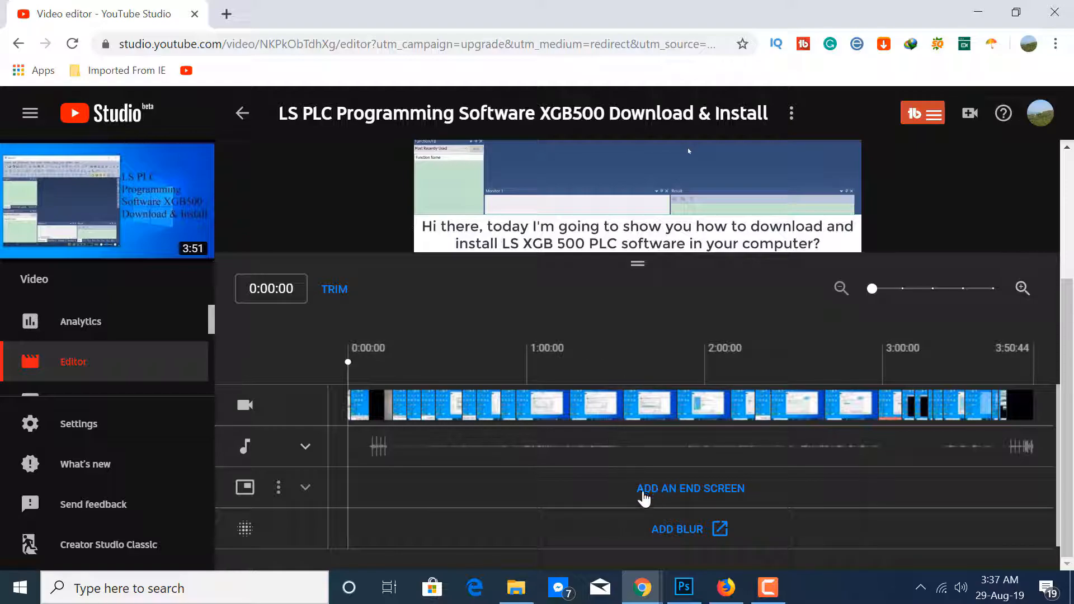
left_click(678, 491)
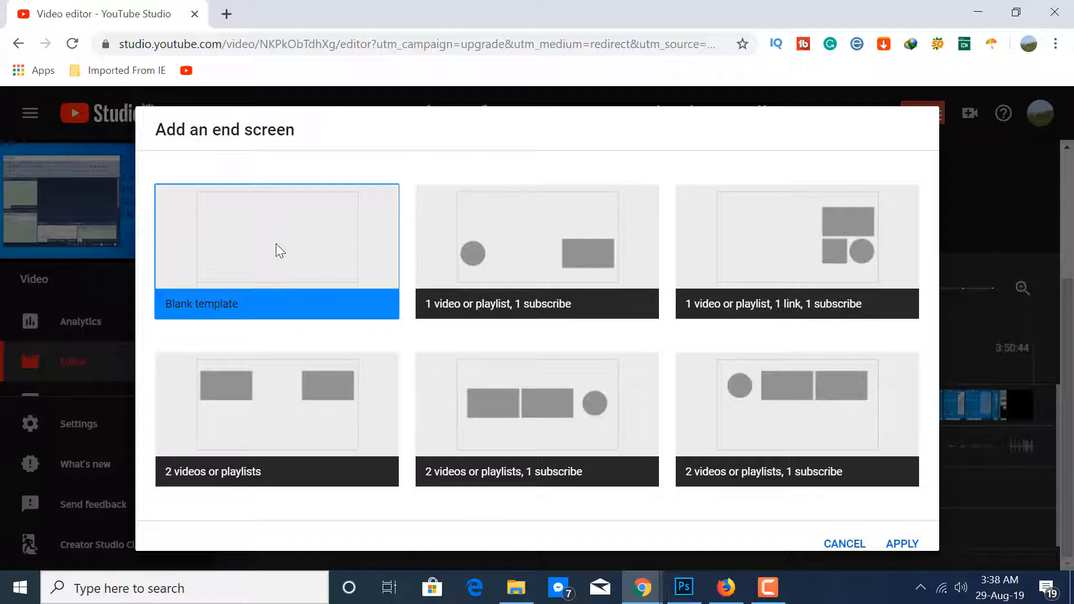
left_click(904, 547)
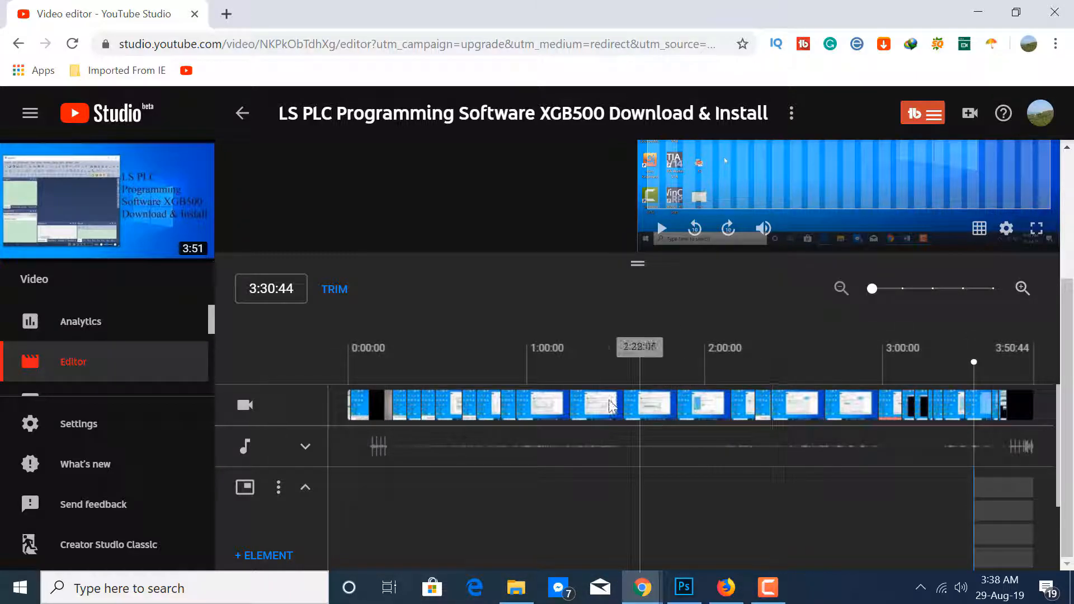
Add a video element to the end screen featuring the specific video about exporting a PLC program as PDF
left_click(259, 562)
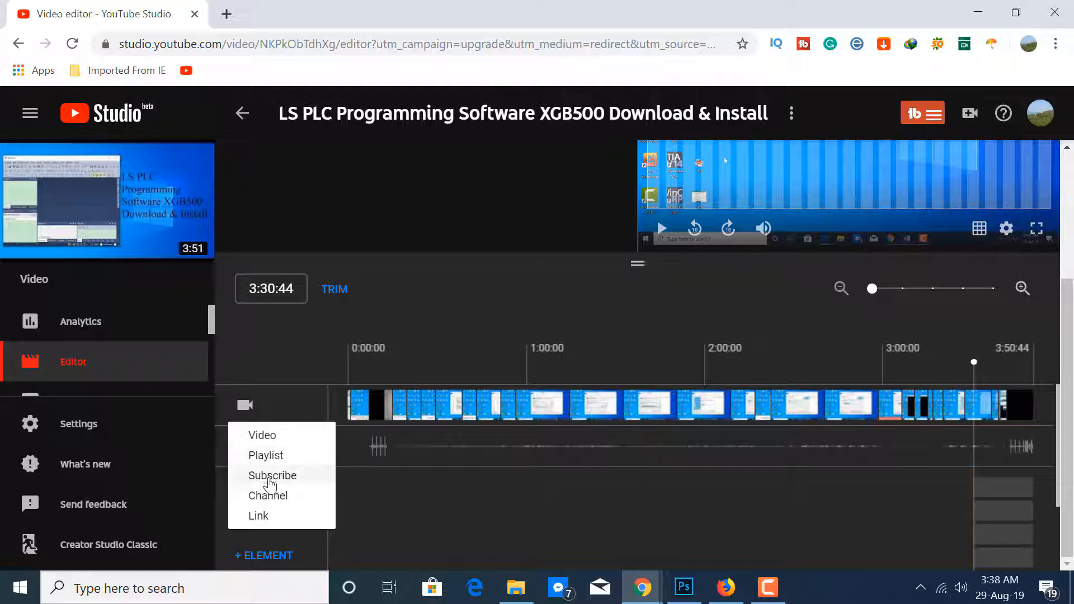
left_click(269, 437)
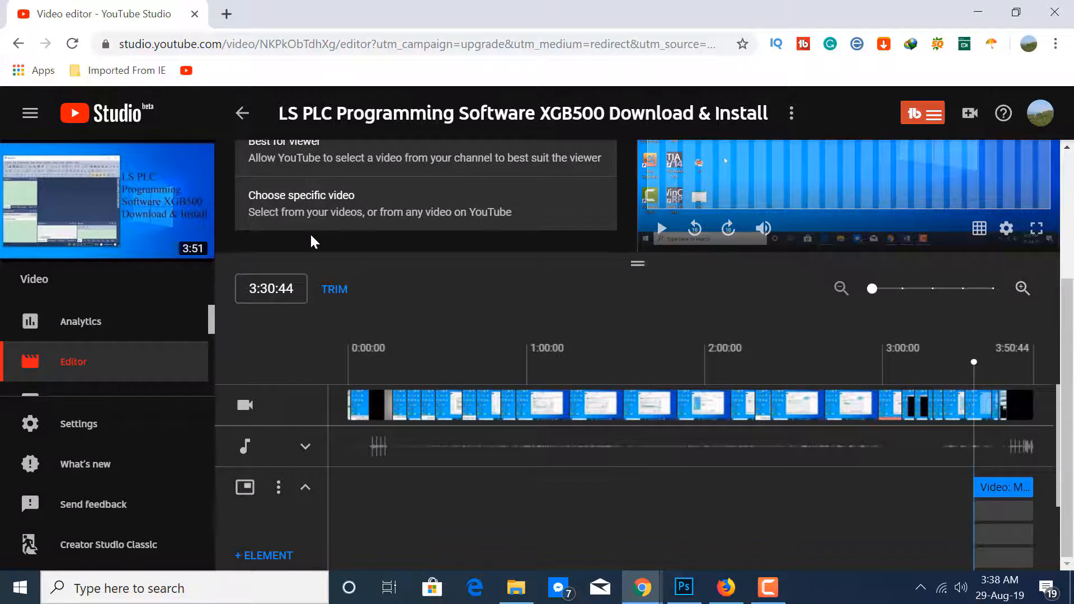
scroll(307, 206, "up", 3)
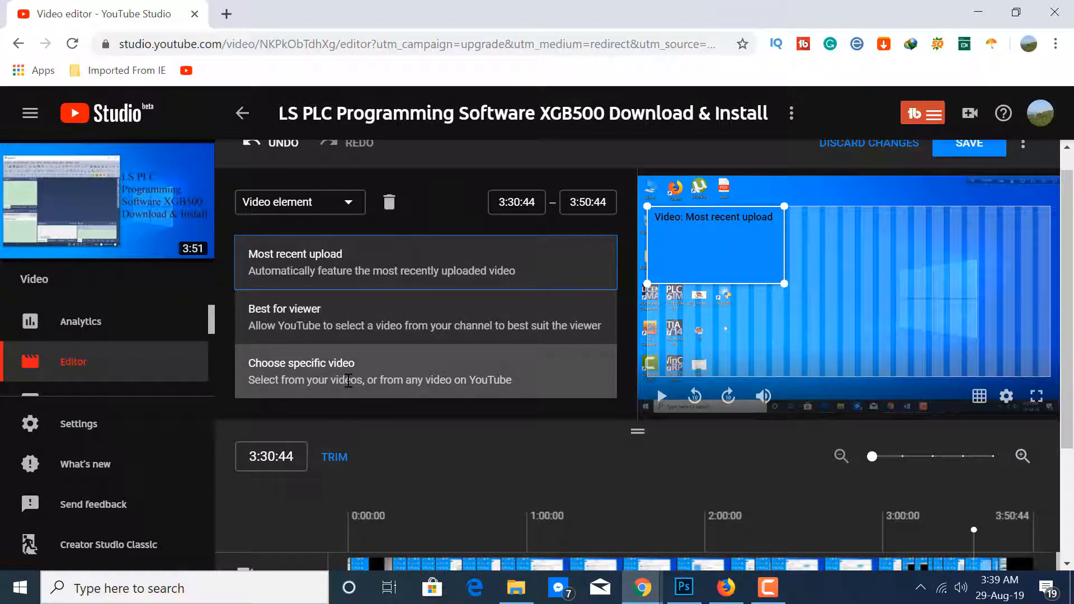
scroll(348, 380, "down", 2)
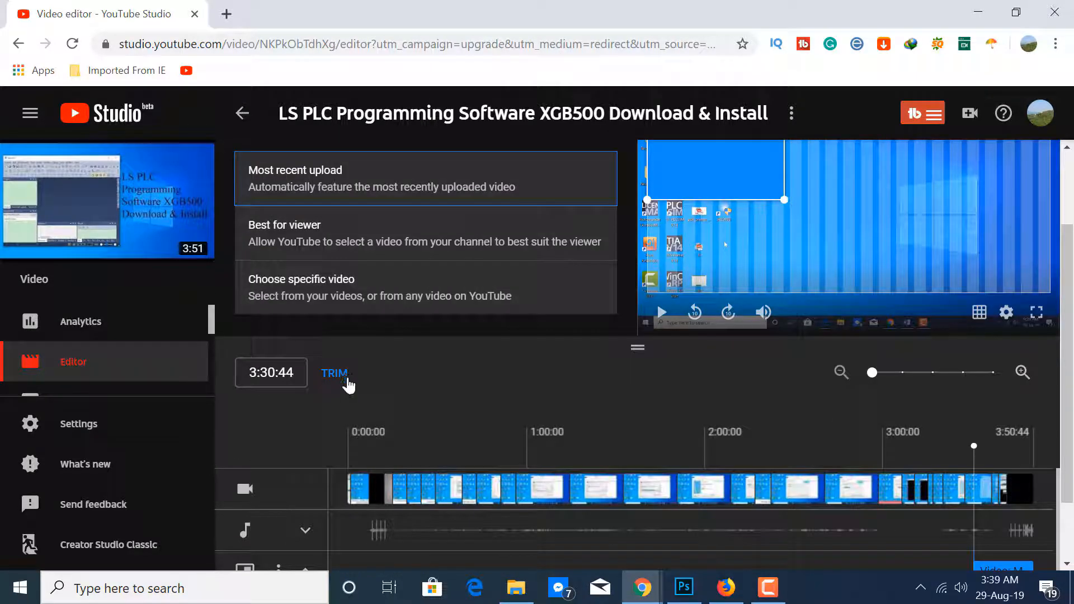
left_click(348, 293)
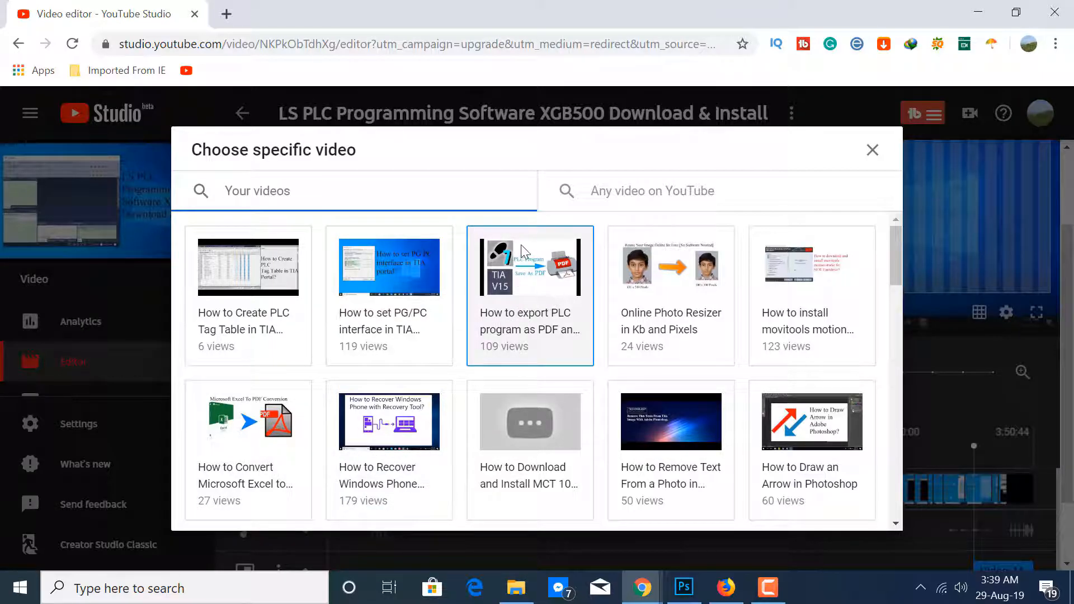
left_click(525, 287)
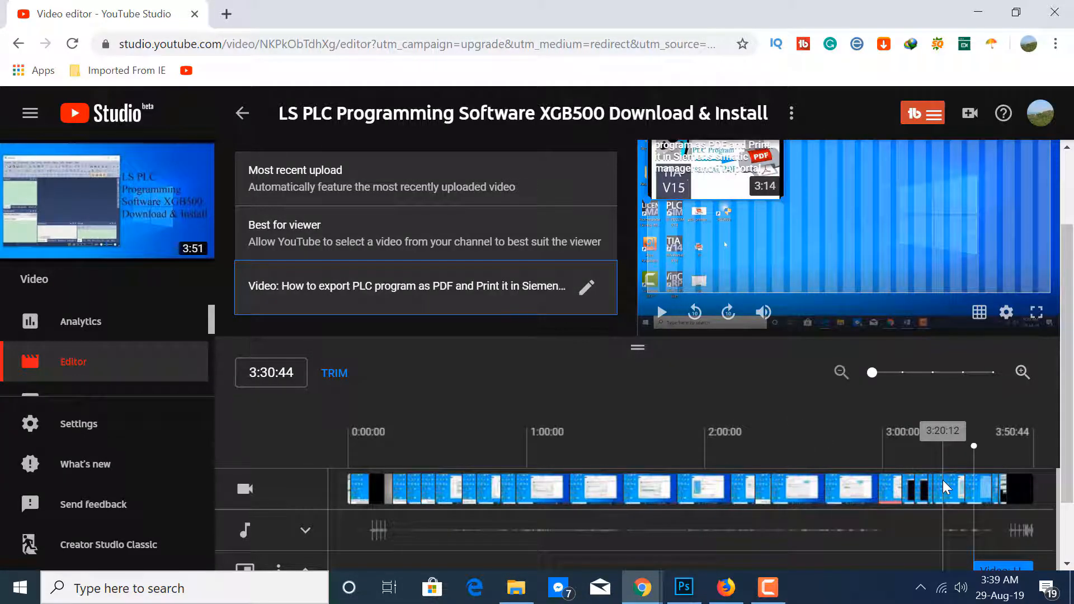
Add two more video elements to the end screen, one for the most recent upload and one for Best for viewer
scroll(862, 495, "down", 3)
scroll(1001, 540, "up", 3)
scroll(1009, 546, "down", 3)
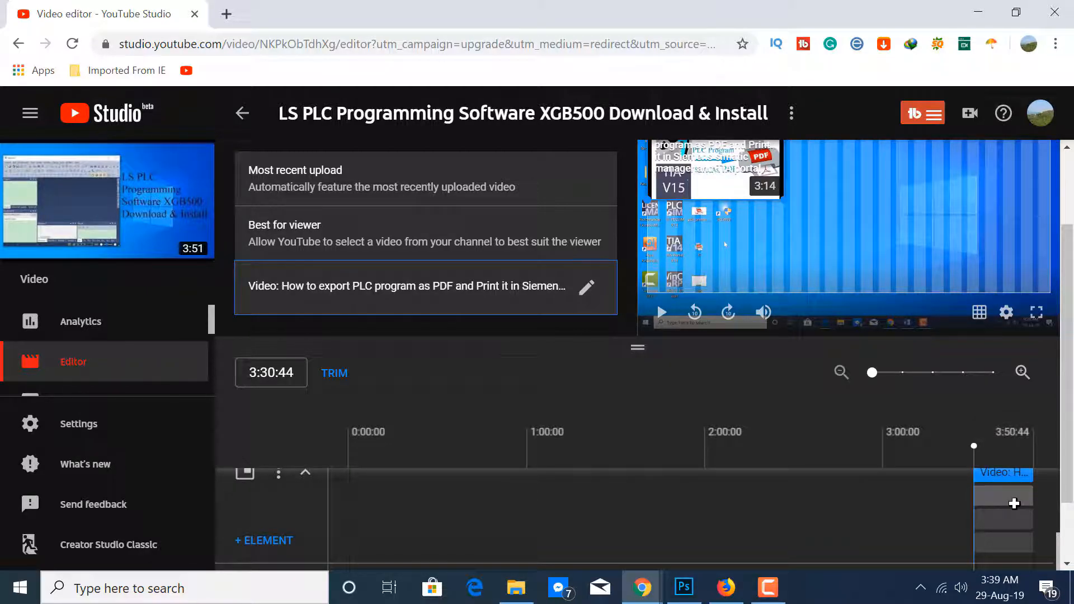
scroll(1024, 508, "up", 1)
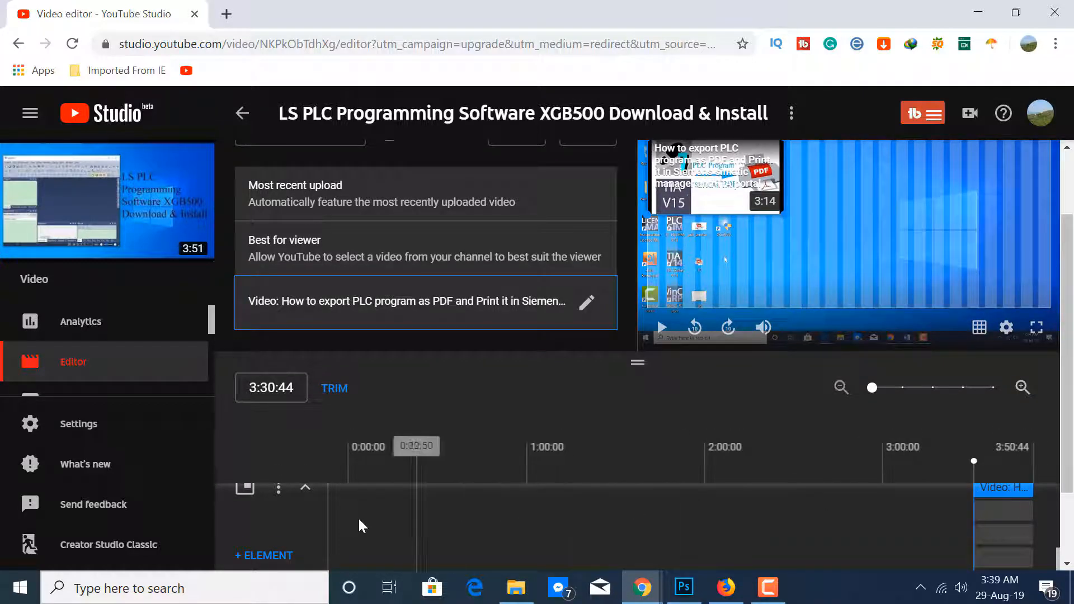
left_click(256, 557)
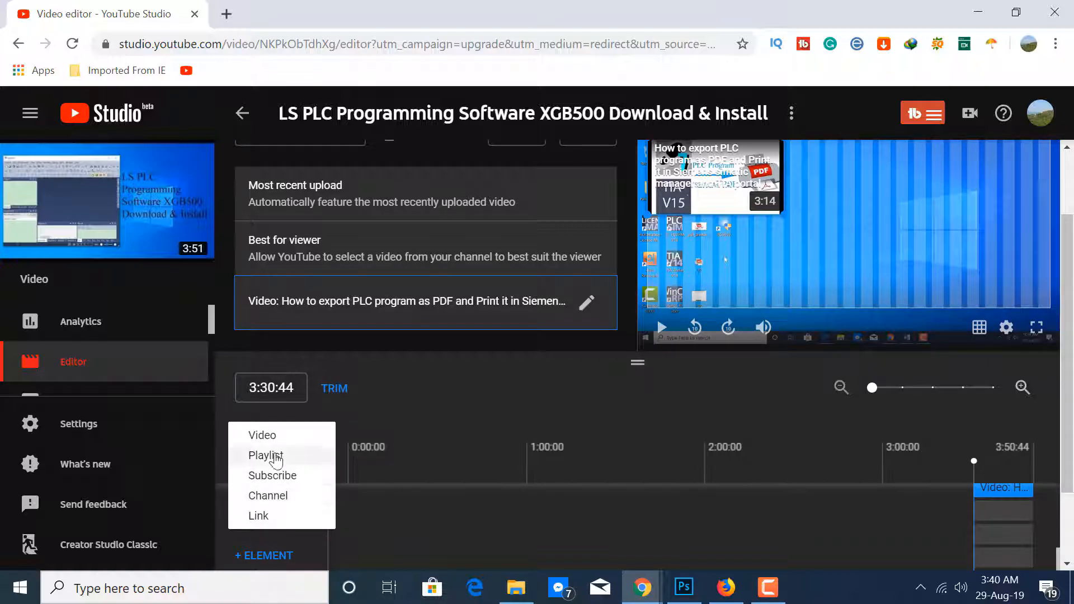
left_click(260, 436)
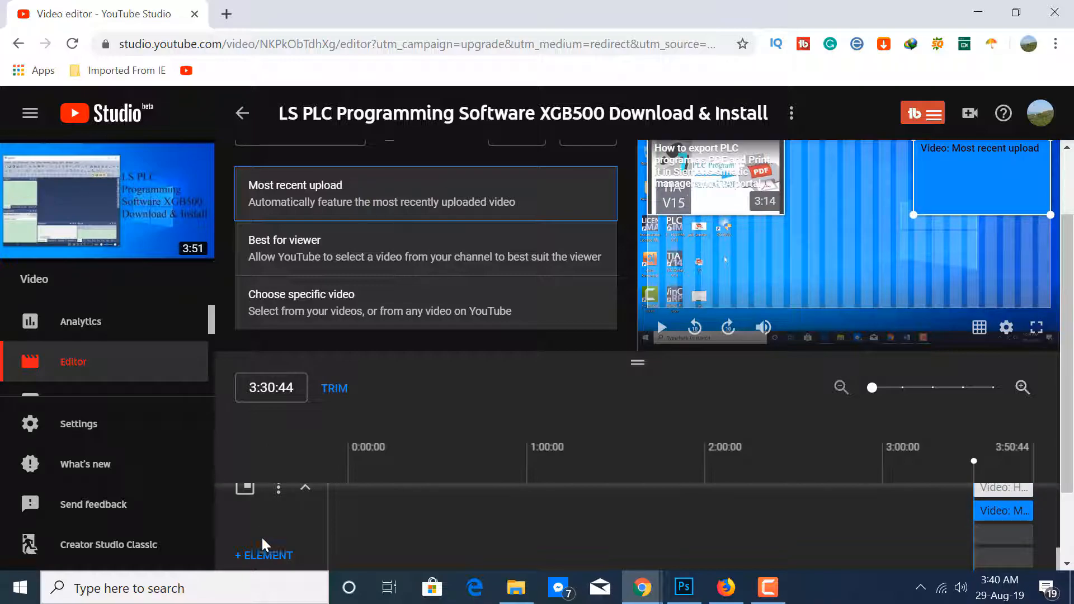
left_click(262, 558)
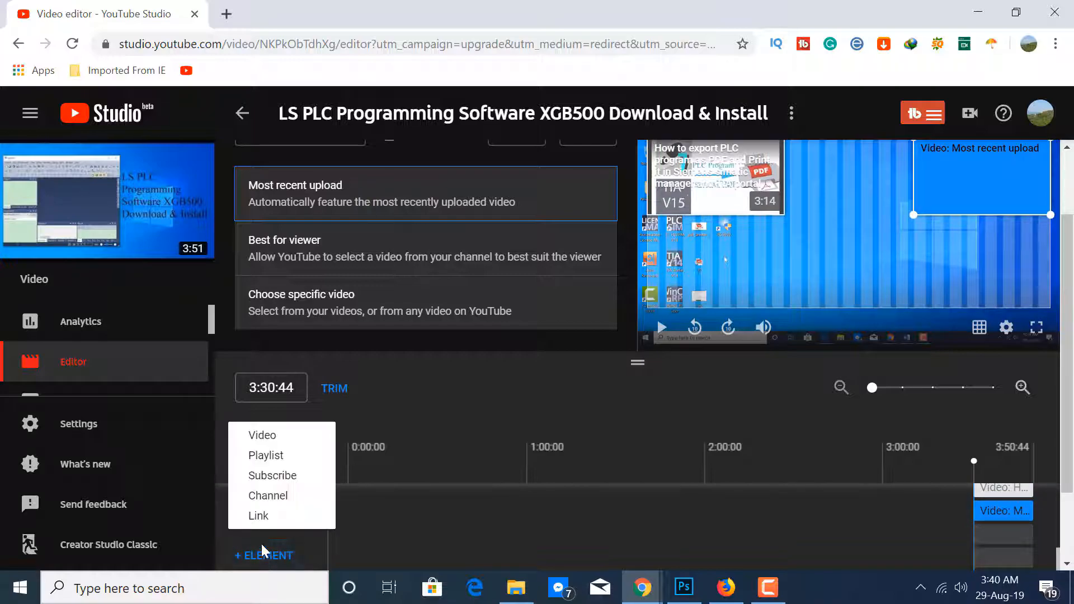
left_click(268, 438)
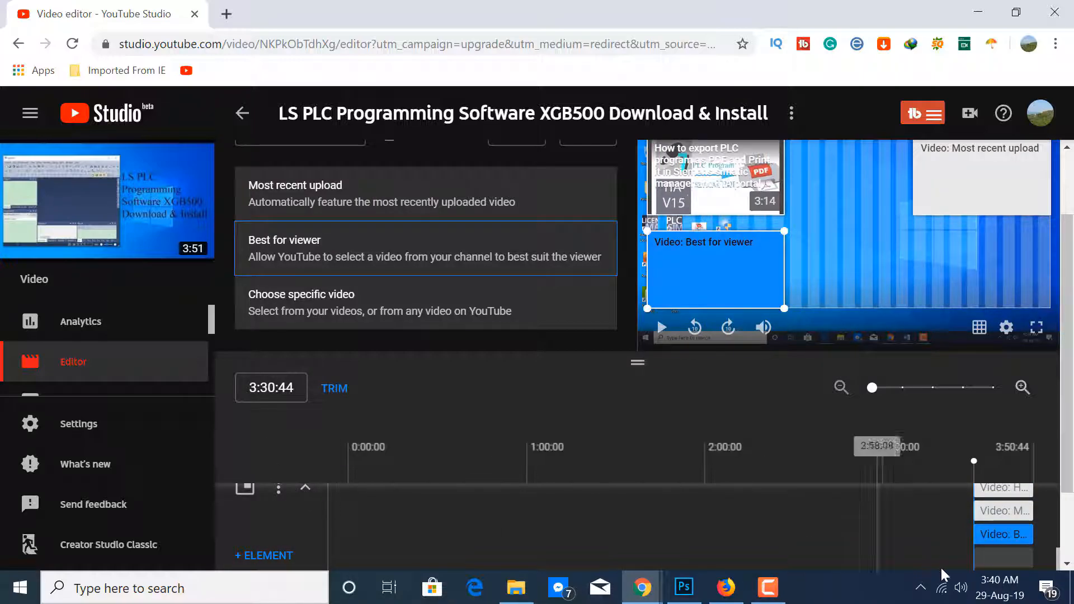
Add a Subscribe element to the end screen and select the Best for viewer video element in the preview
left_click(1000, 560)
left_click(865, 562)
left_click(254, 557)
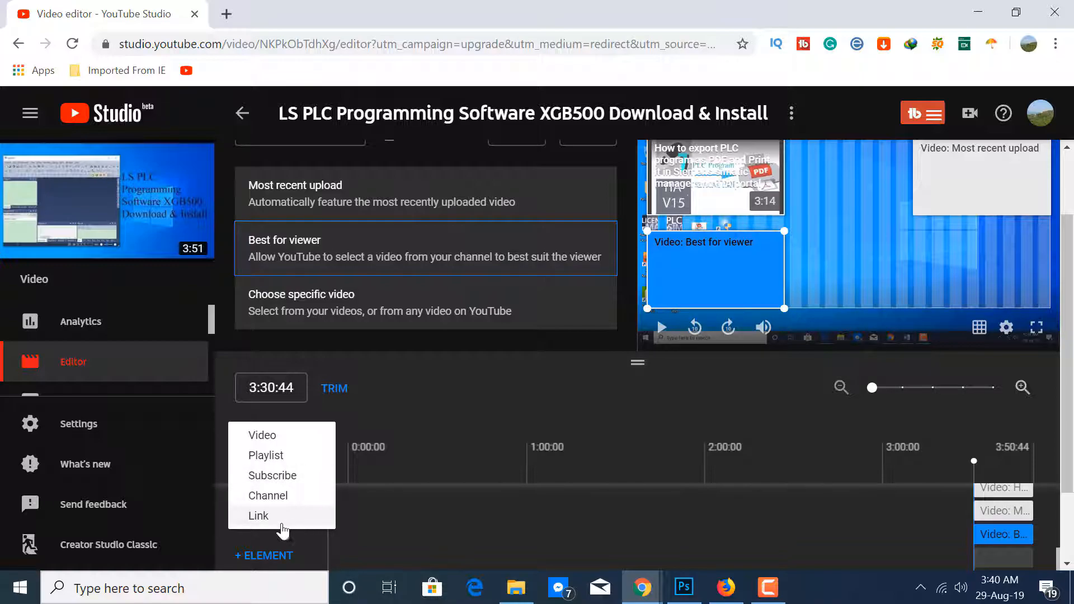
left_click(278, 478)
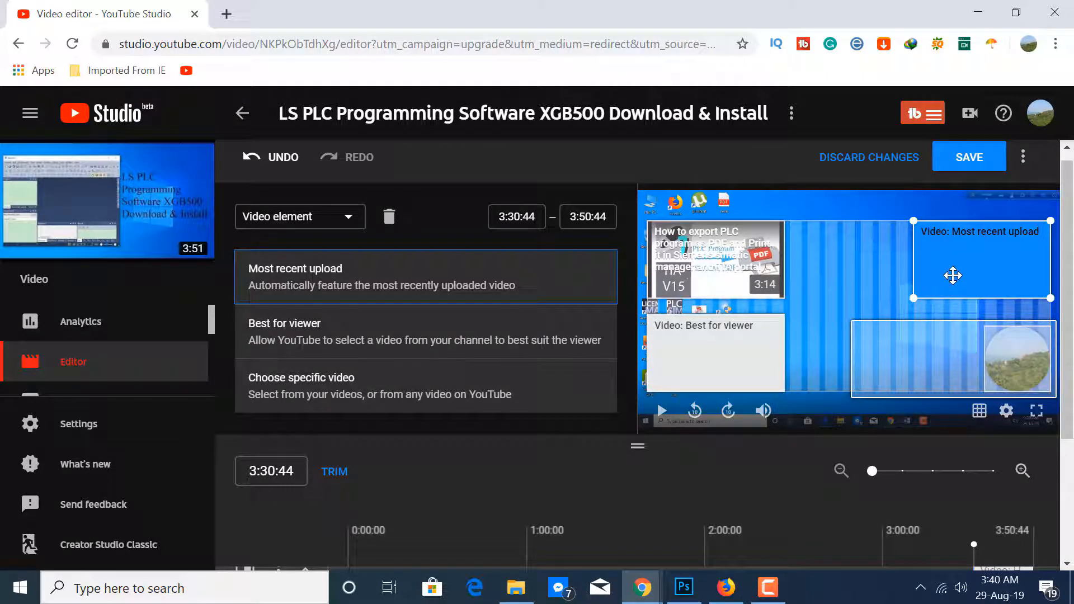
left_click(688, 352)
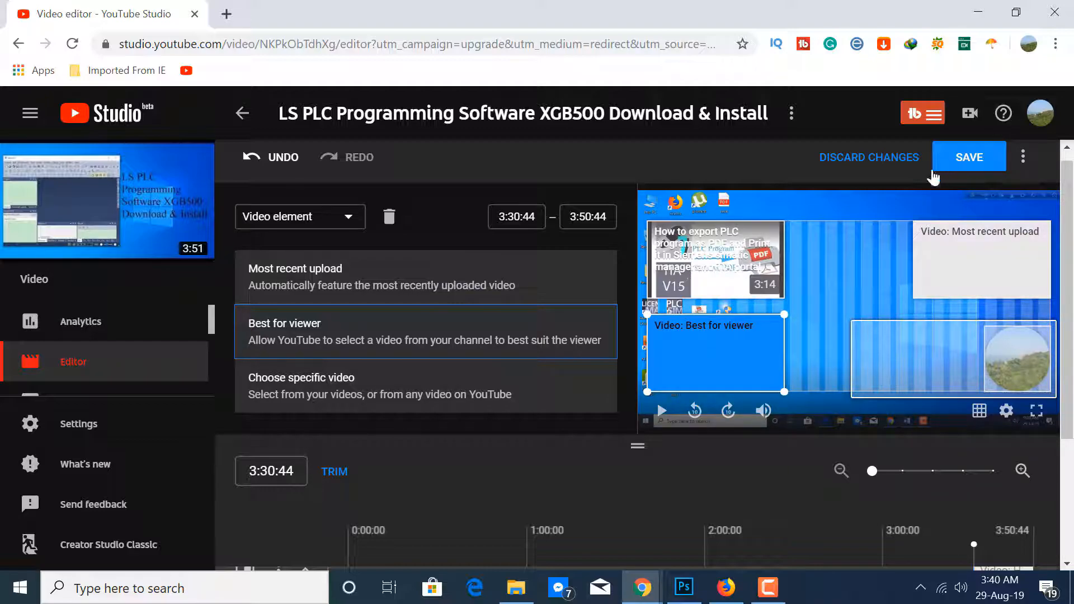
Discard the unsaved end screen changes and reopen the LS PLC Programming Software XGB500 video in the video editor
left_click(240, 114)
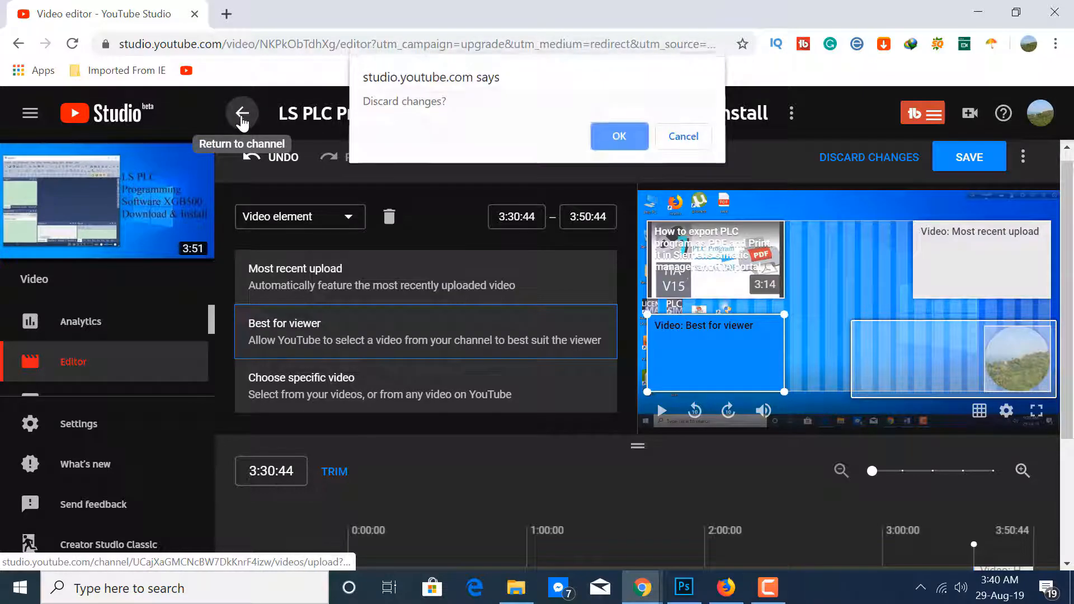
left_click(607, 142)
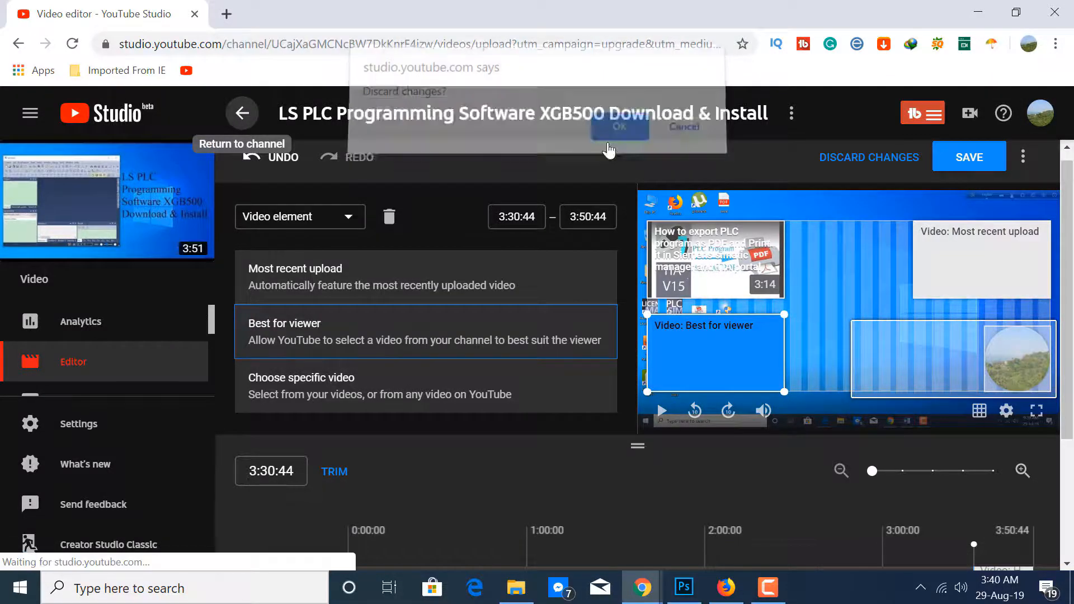
scroll(438, 431, "up", 20)
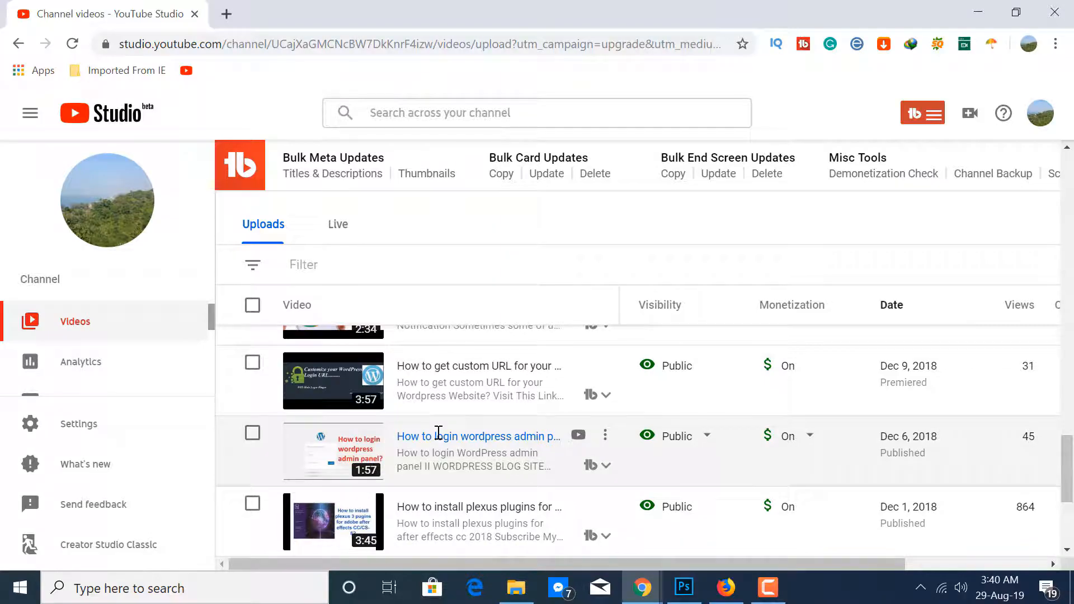
left_click(469, 491)
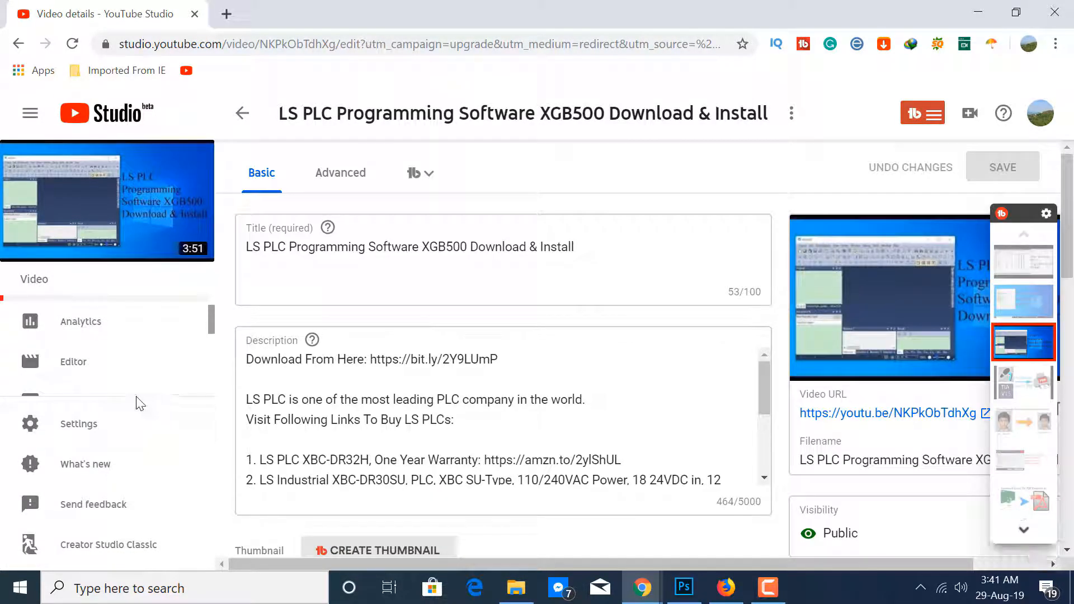
left_click(79, 365)
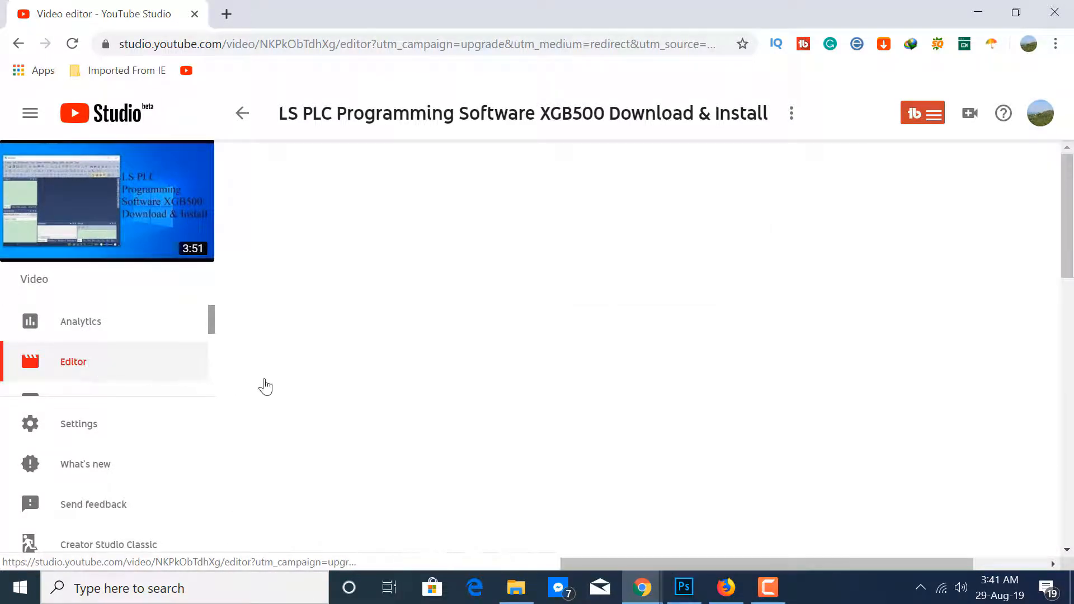
Add an end screen using the "2 videos or playlists, 1 subscribe" template that places the subscribe circle after both videos
scroll(418, 402, "down", 3)
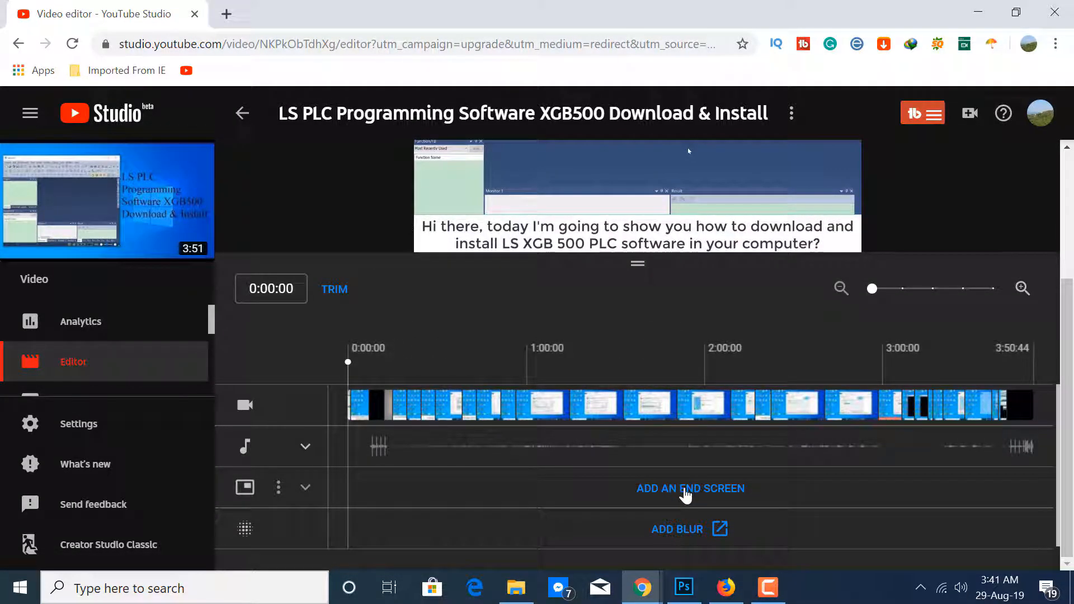
left_click(683, 491)
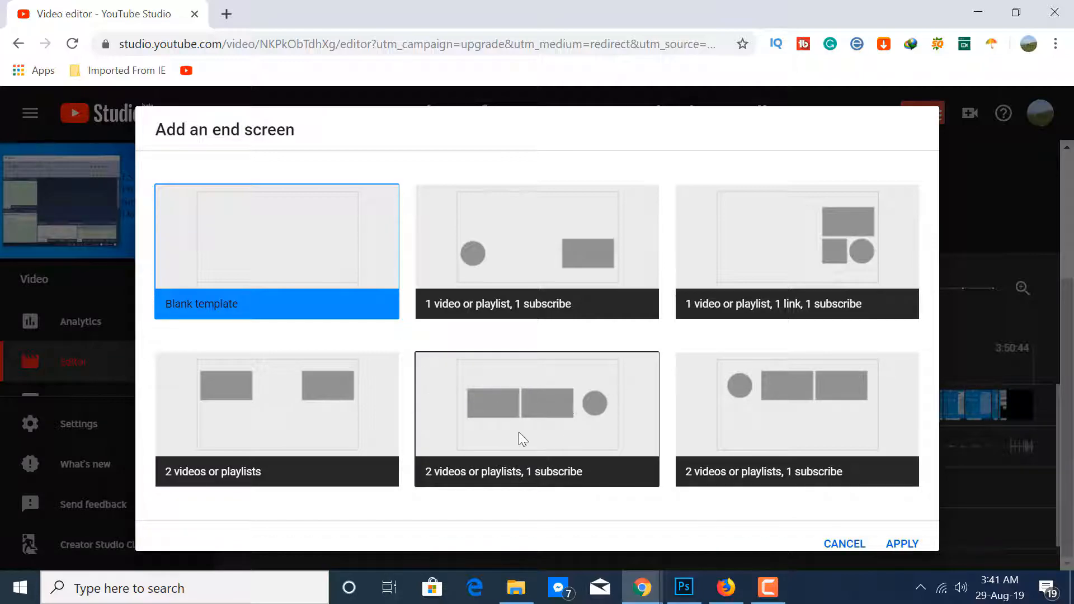
left_click(526, 378)
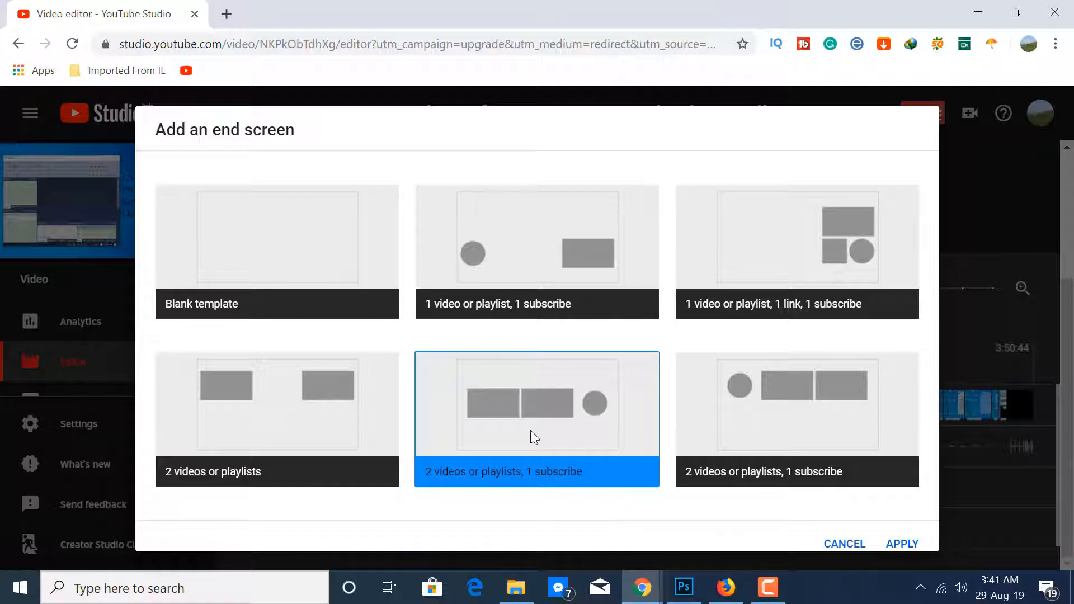
left_click(902, 543)
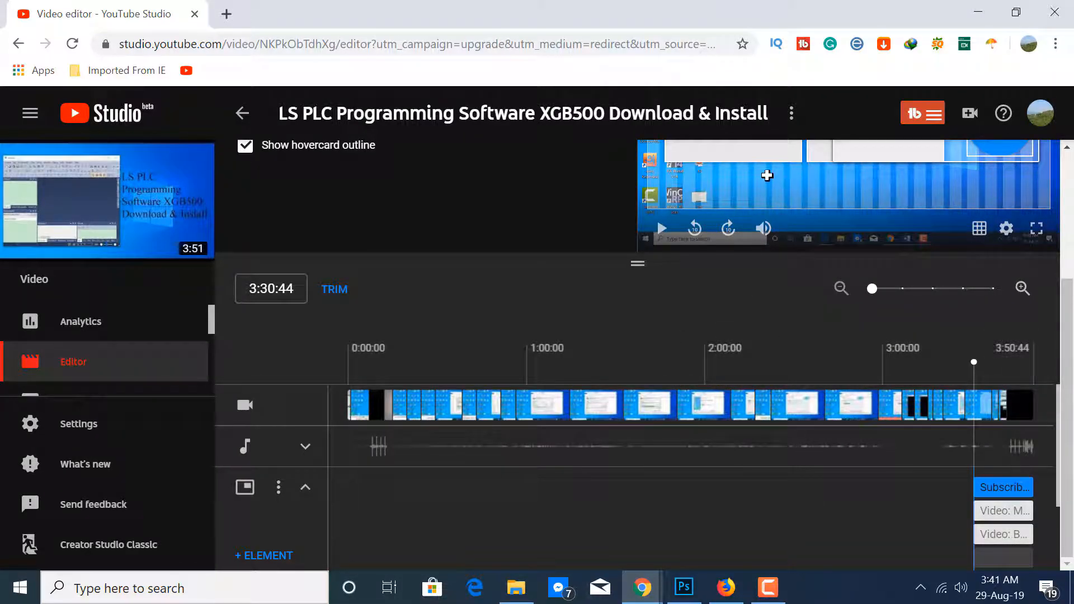
Inspect the Most recent upload and Best for viewer video elements in the end screen preview
scroll(1073, 262, "up", 2)
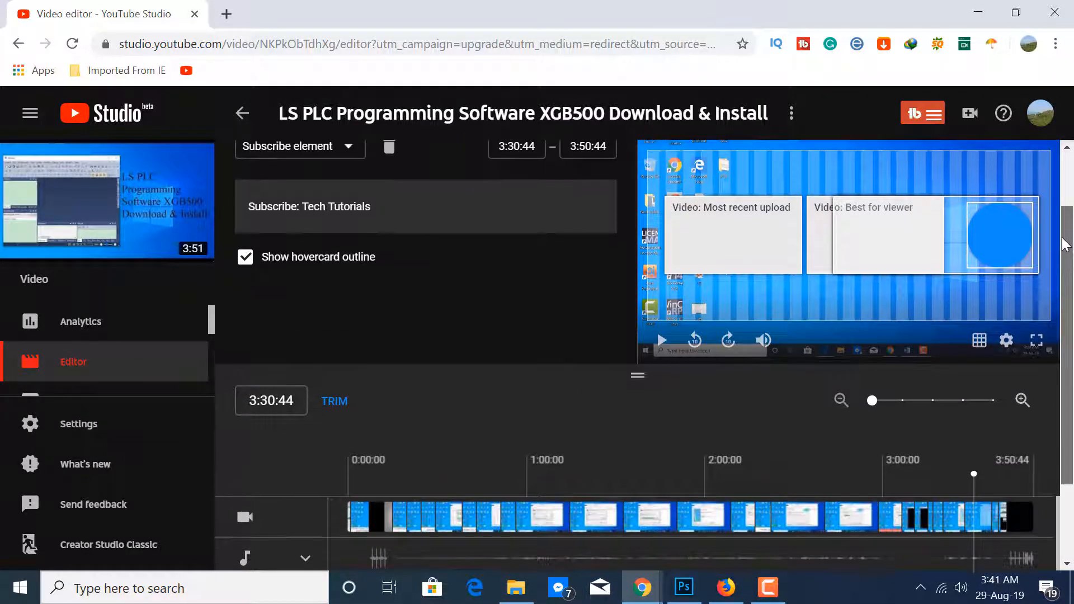
left_click(739, 262)
left_click(867, 245)
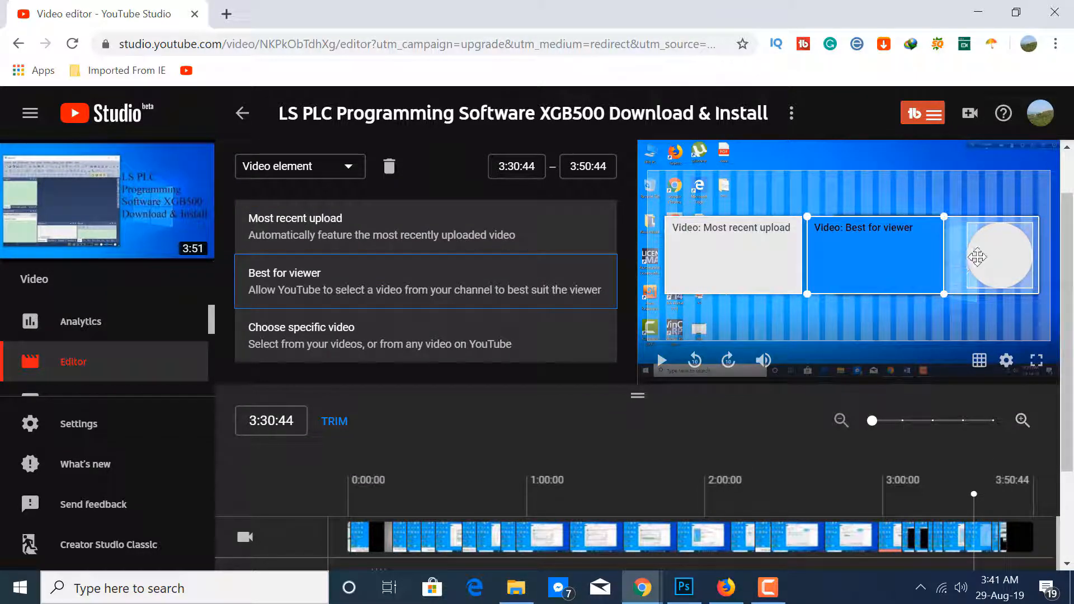
Set the Most recent upload element to the specific video "How to do analog program using the NORM X and SCALE X"
left_click(994, 260)
left_click(758, 264)
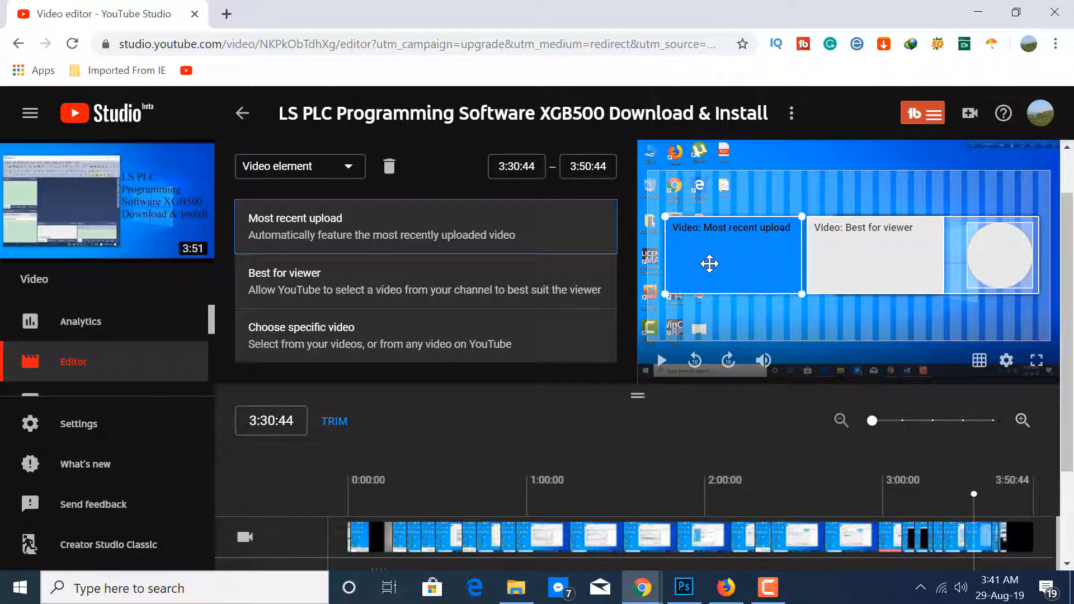
left_click(377, 361)
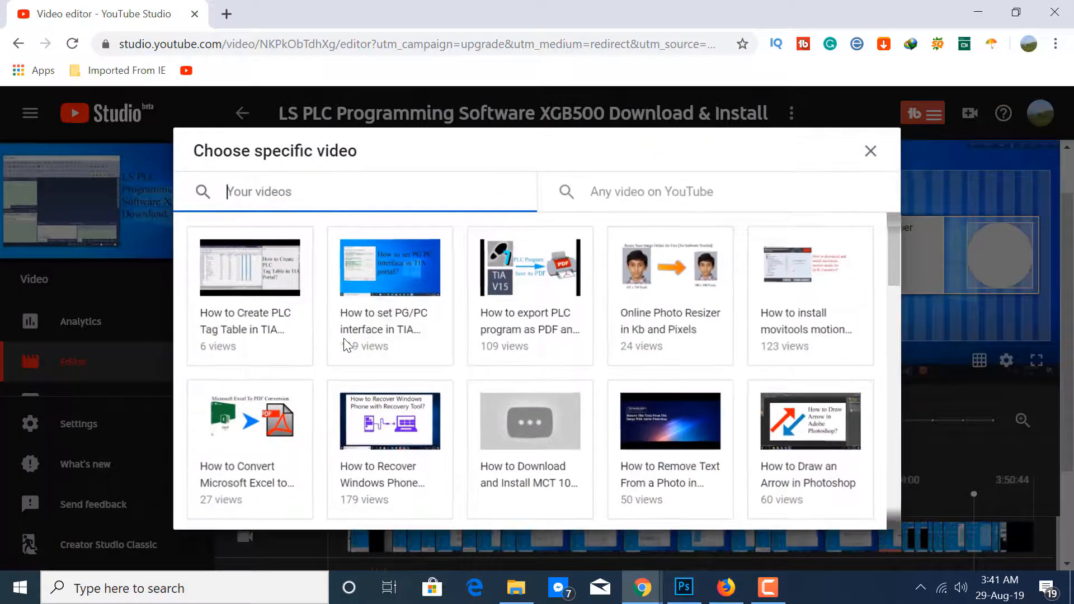
scroll(414, 414, "down", 5)
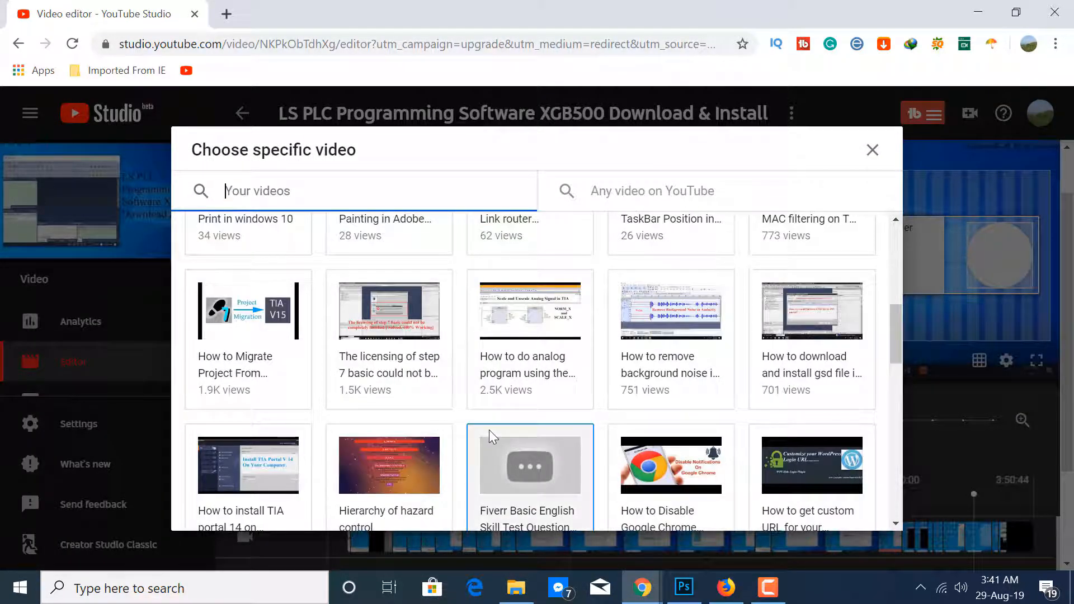
left_click(545, 334)
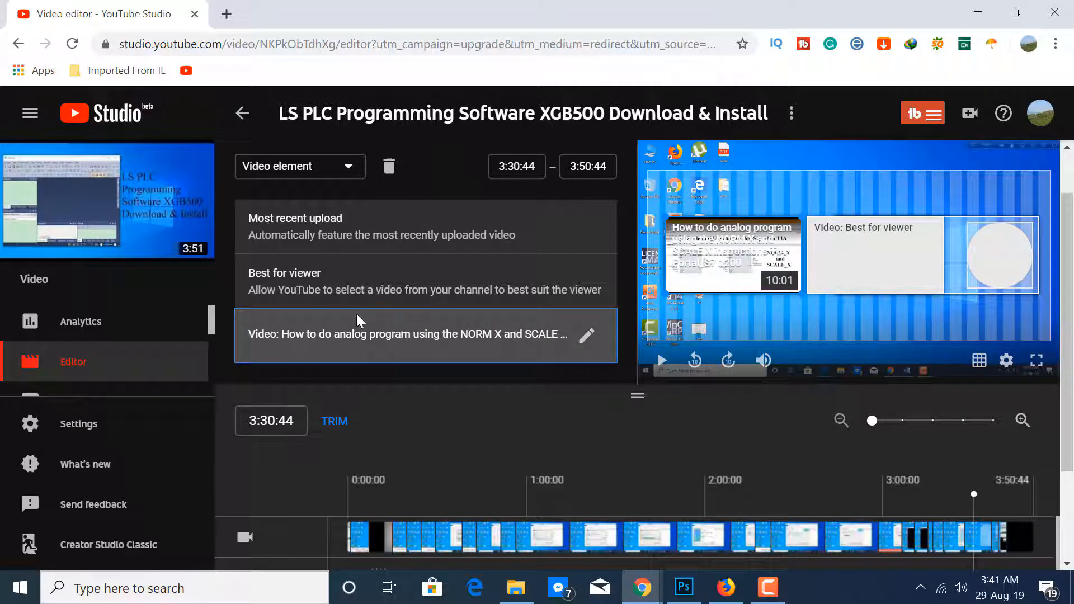
Set the Best for viewer element to the specific video "STEP 7 has found a problem with the automation license manager"
left_click(864, 270)
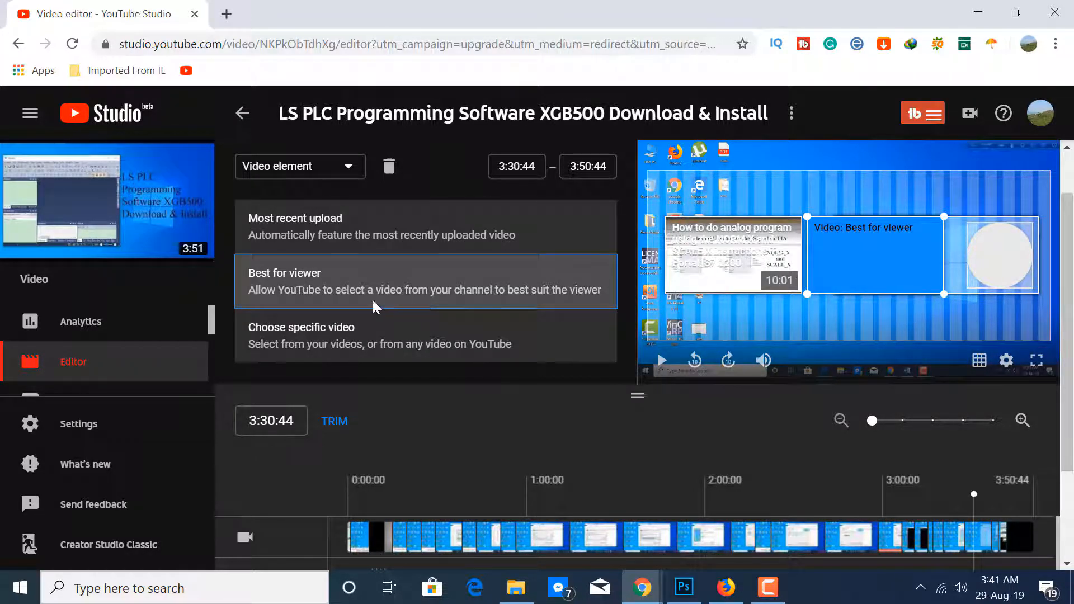
left_click(301, 336)
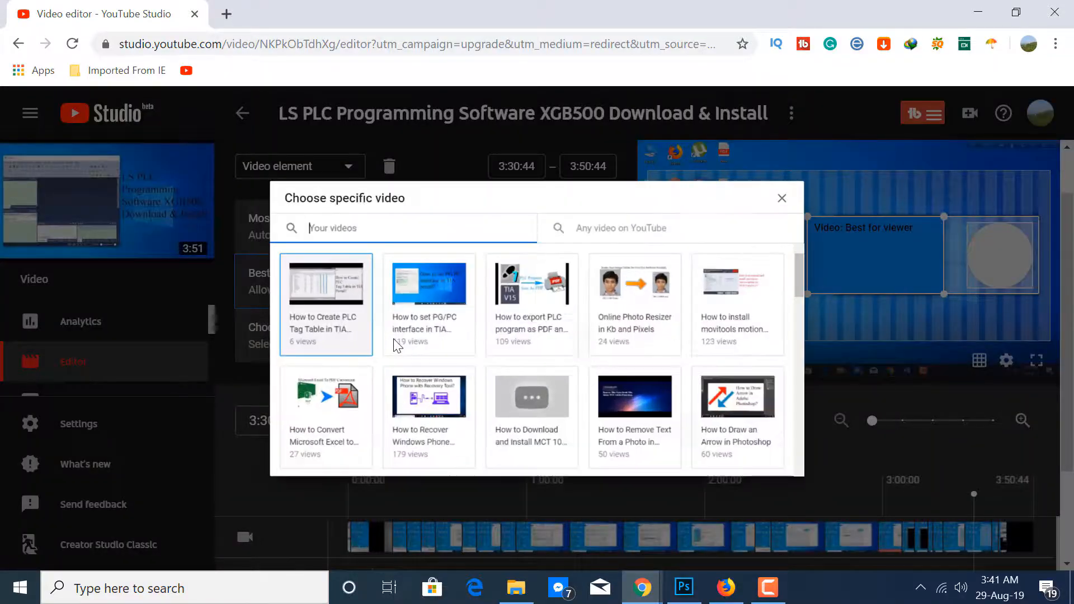
scroll(616, 384, "down", 7)
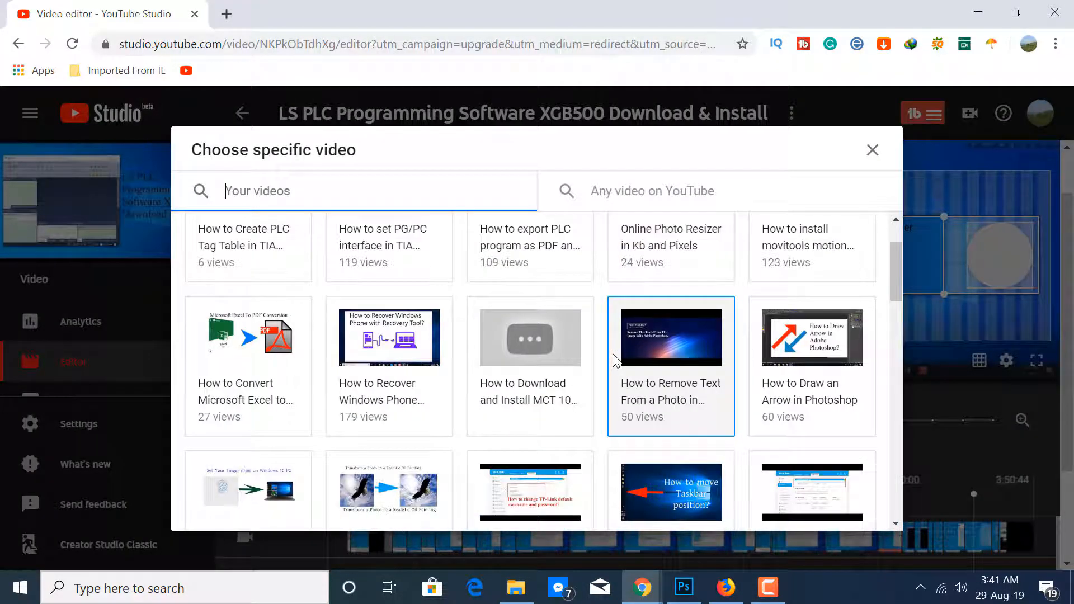
scroll(569, 398, "down", 5)
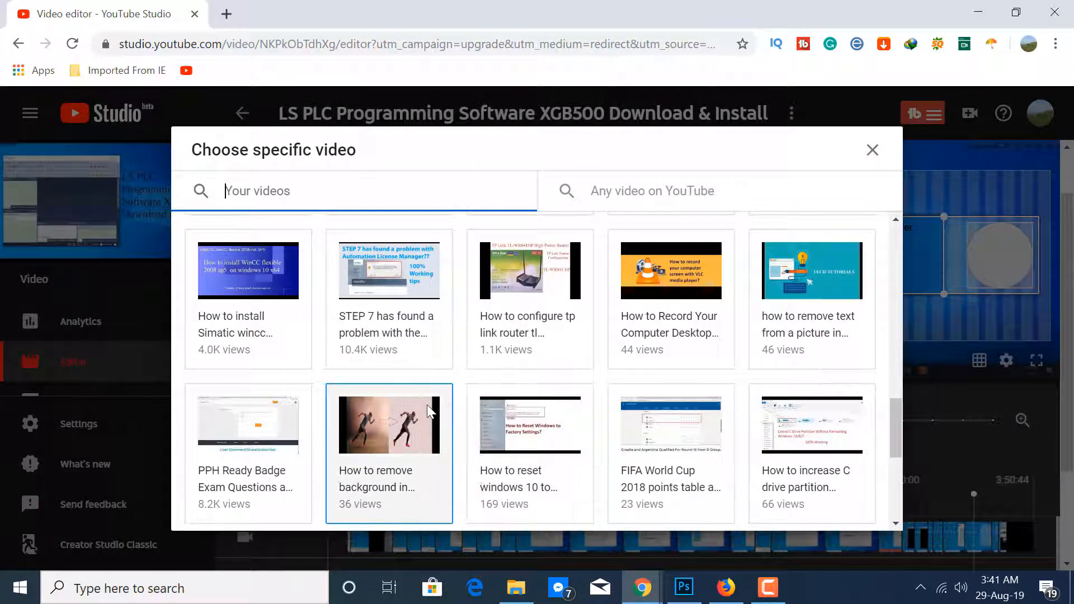
left_click(407, 311)
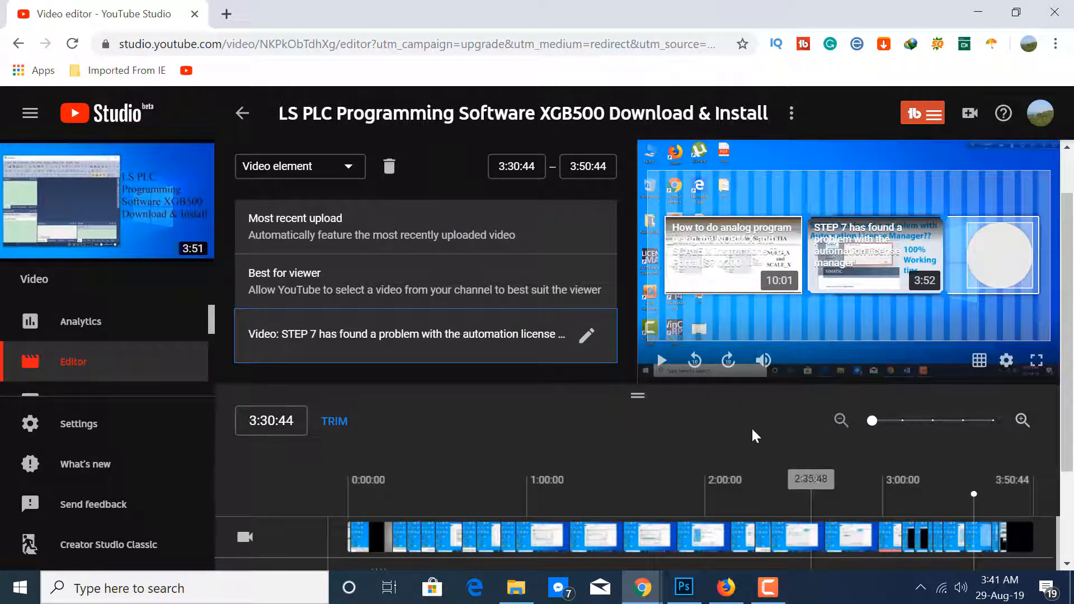
Review the Subscribe element with its hovercard outline and save the end screen
left_click(982, 264)
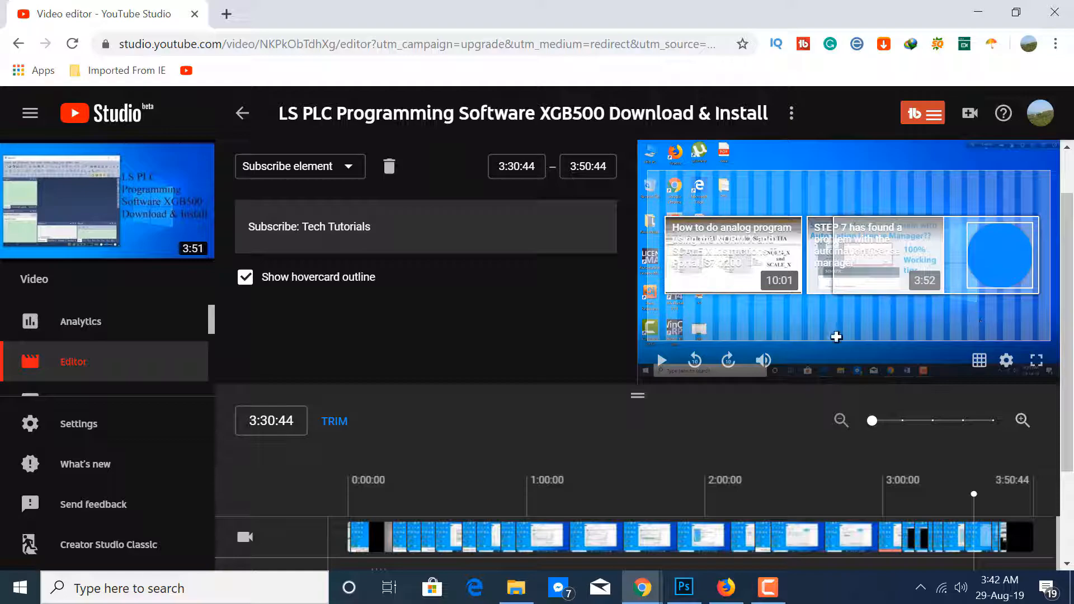
scroll(760, 265, "up", 1)
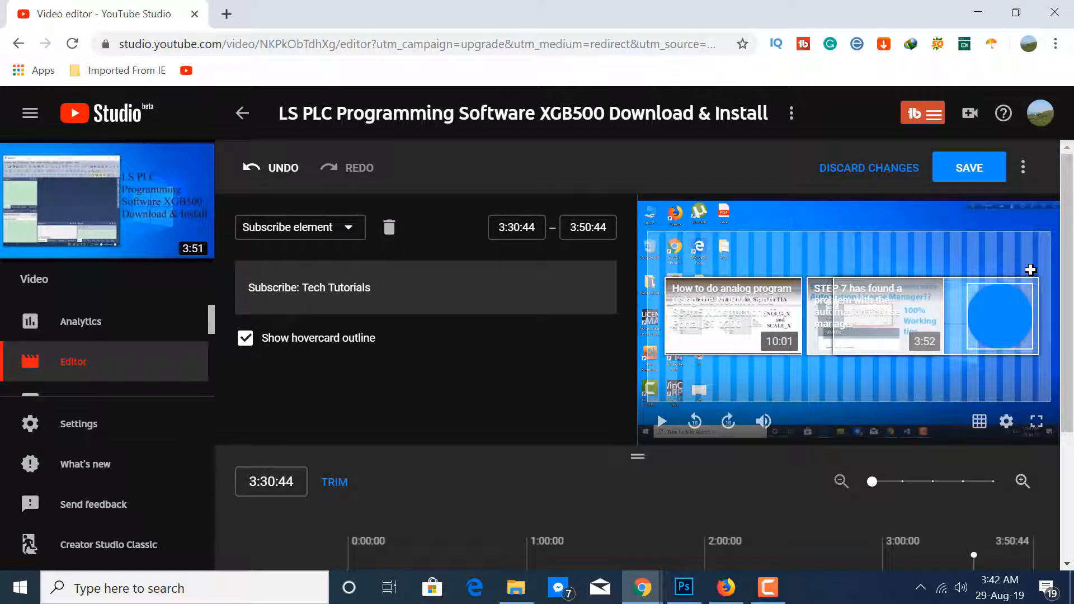
left_click(970, 171)
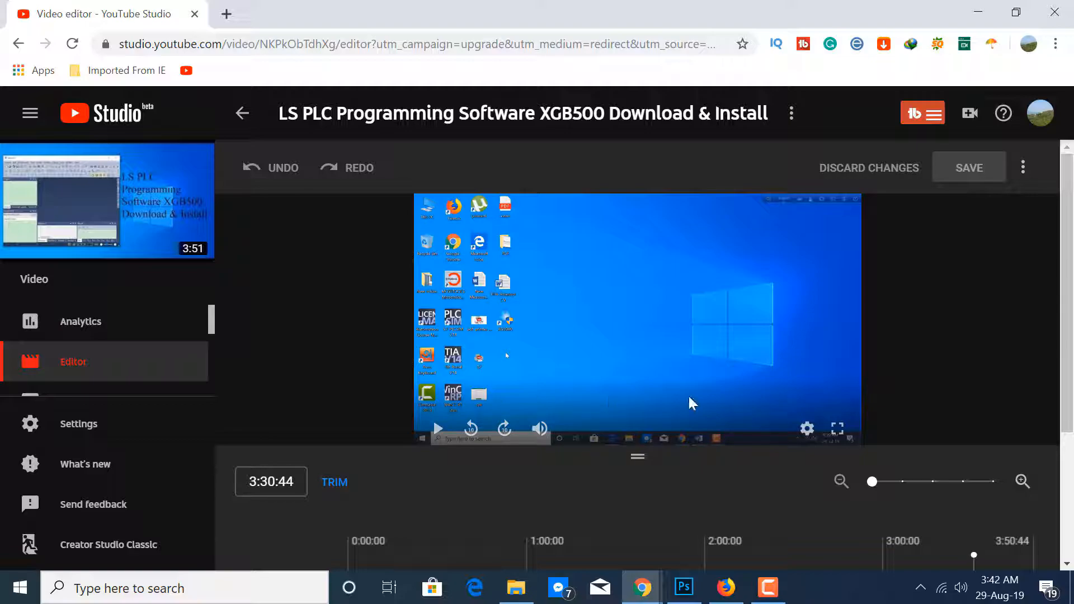
Move the playhead slightly past 3:30:44 and check the subscribe element in the end screen on the video's YouTube watch page
scroll(824, 395, "down", 4)
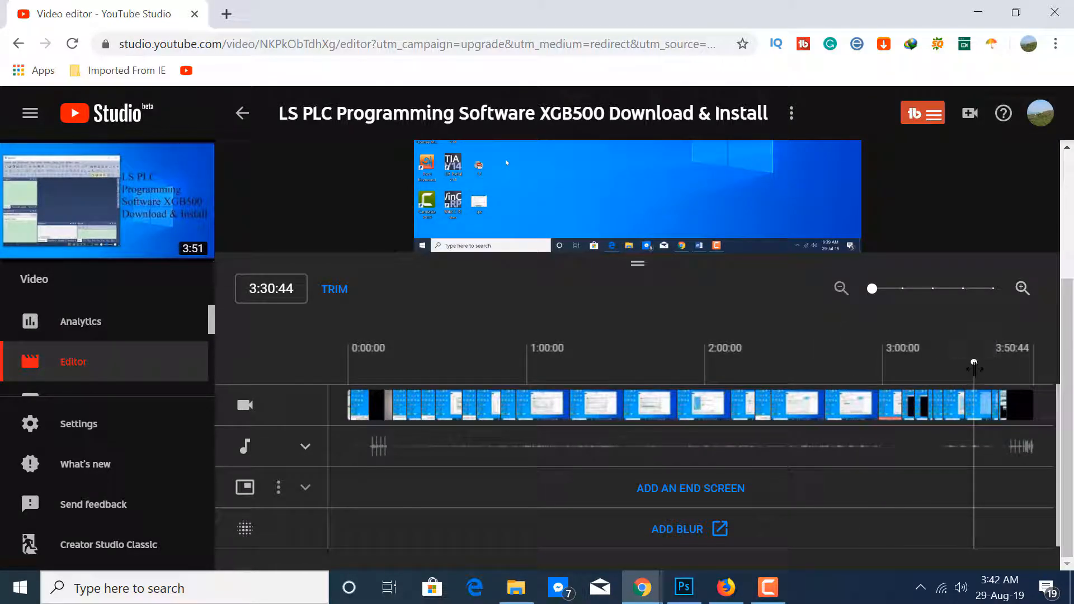
left_click_drag(974, 366, 988, 367)
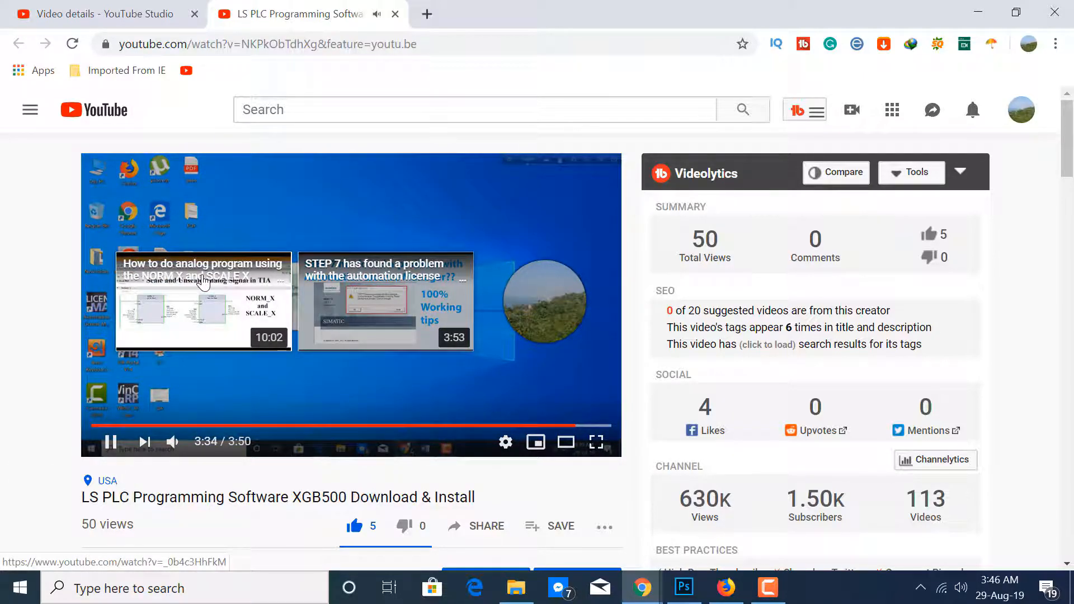
mouse_move(557, 334)
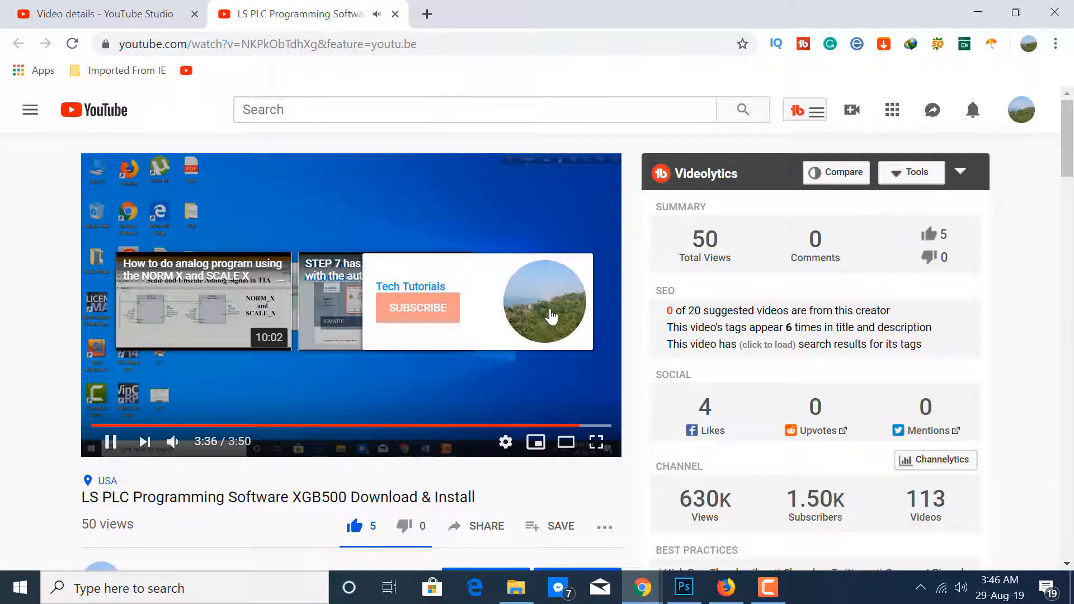